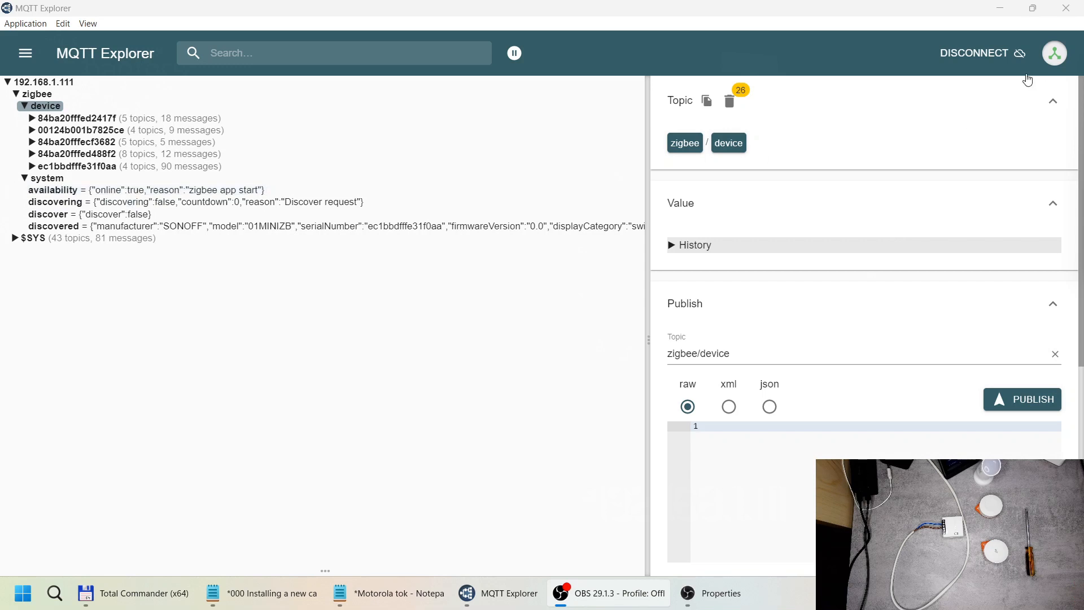
# Disconnect, confirm the NSPanel Pro broker host 192.168.1.111 and port, and reconnect
pyautogui.click(985, 59)
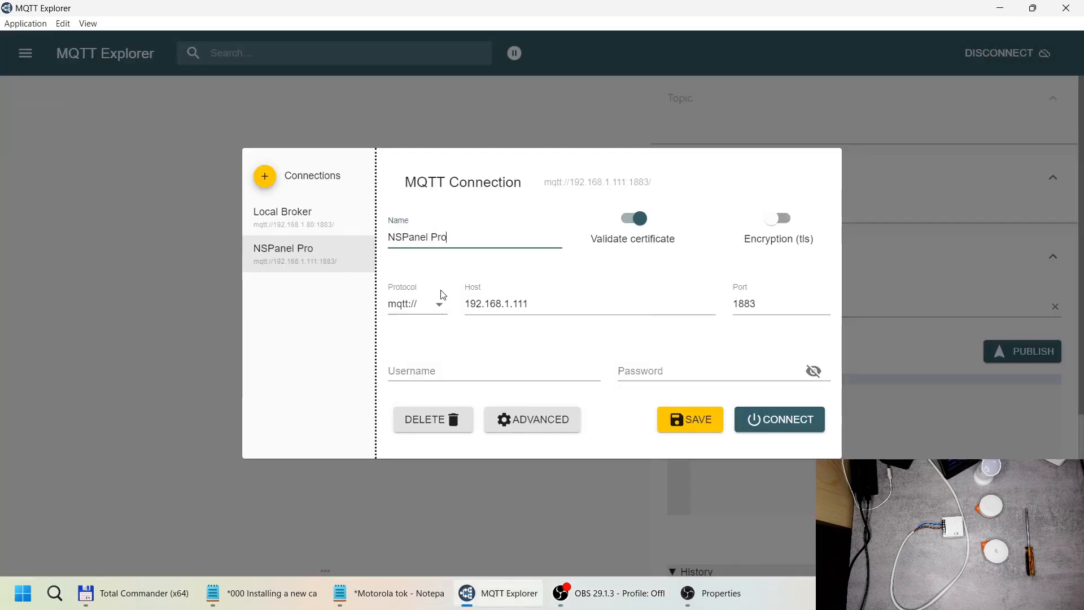
pyautogui.click(468, 306)
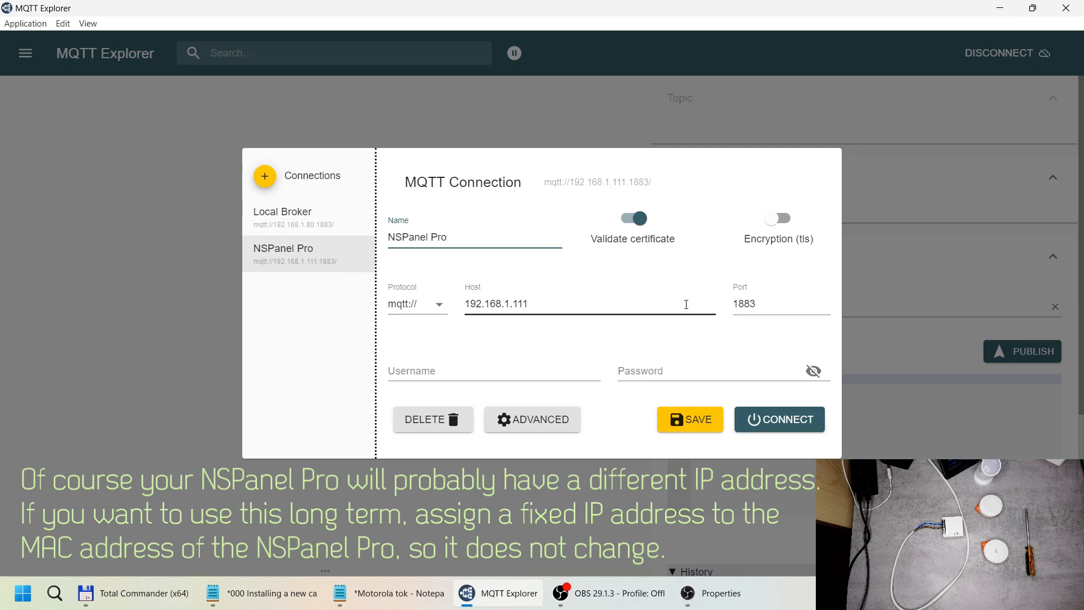
pyautogui.click(739, 298)
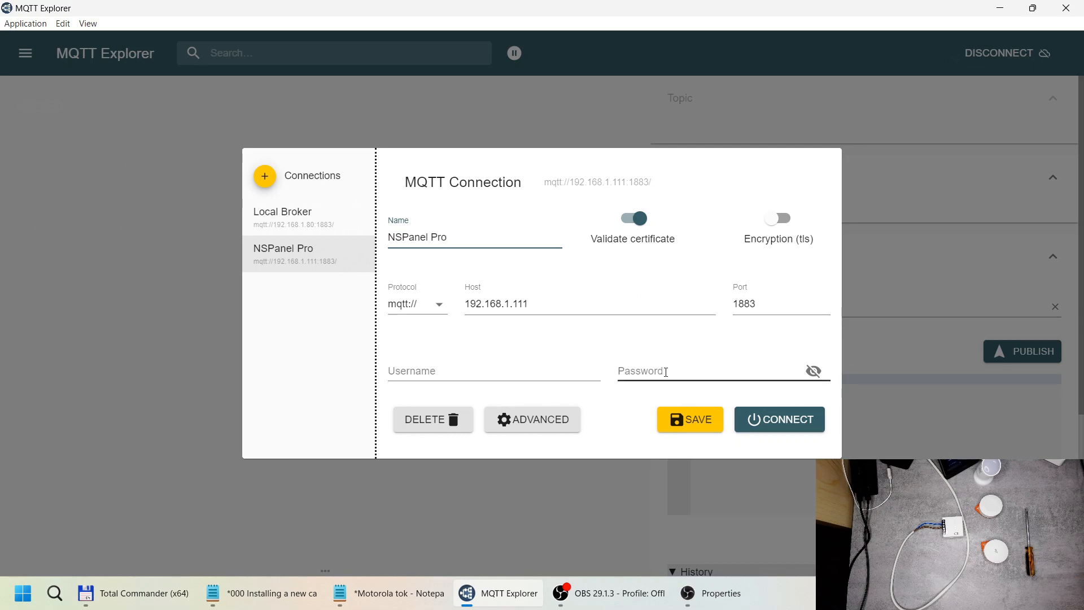
pyautogui.click(754, 418)
# Expand the zigbee and device topics to list the Zigbee devices
pyautogui.click(6, 93)
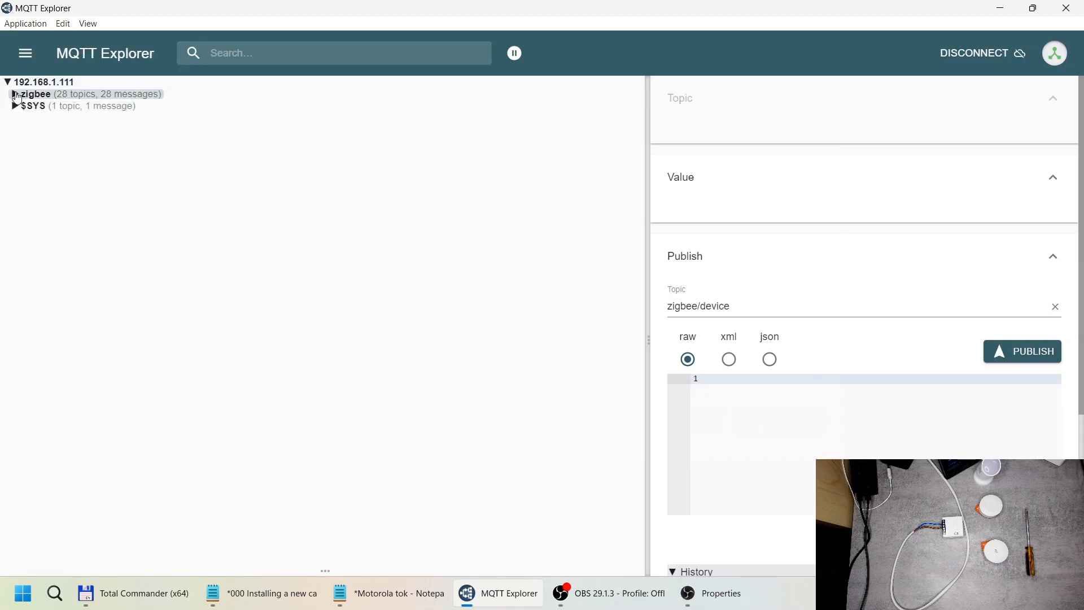
pyautogui.click(26, 119)
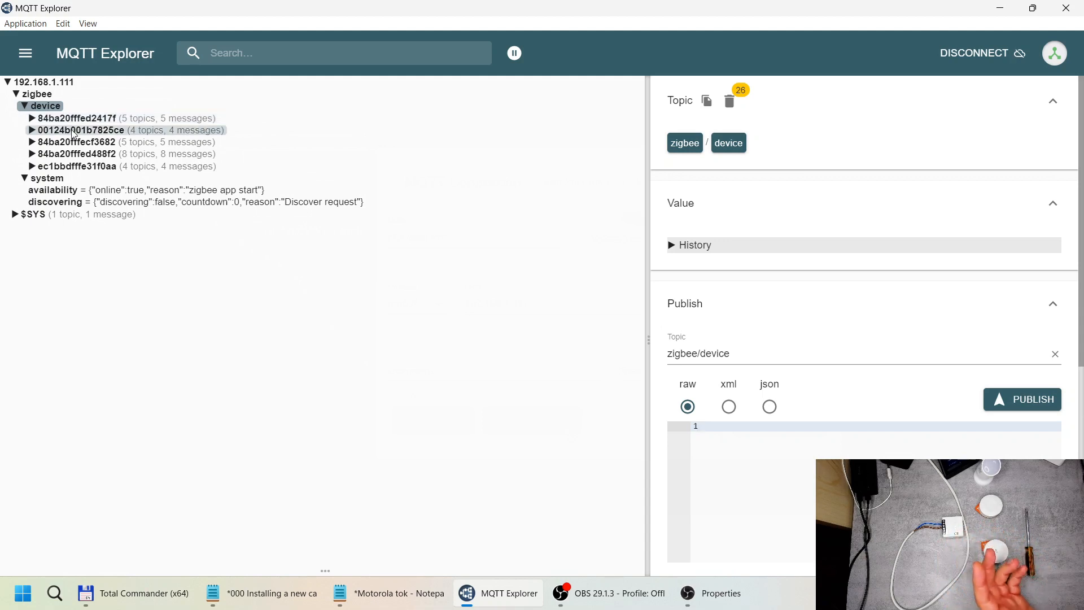
# Show switch ec1bbdfffe31f0aa's SONOFF 01MINIZB information and its power reading, powerState off
pyautogui.click(33, 167)
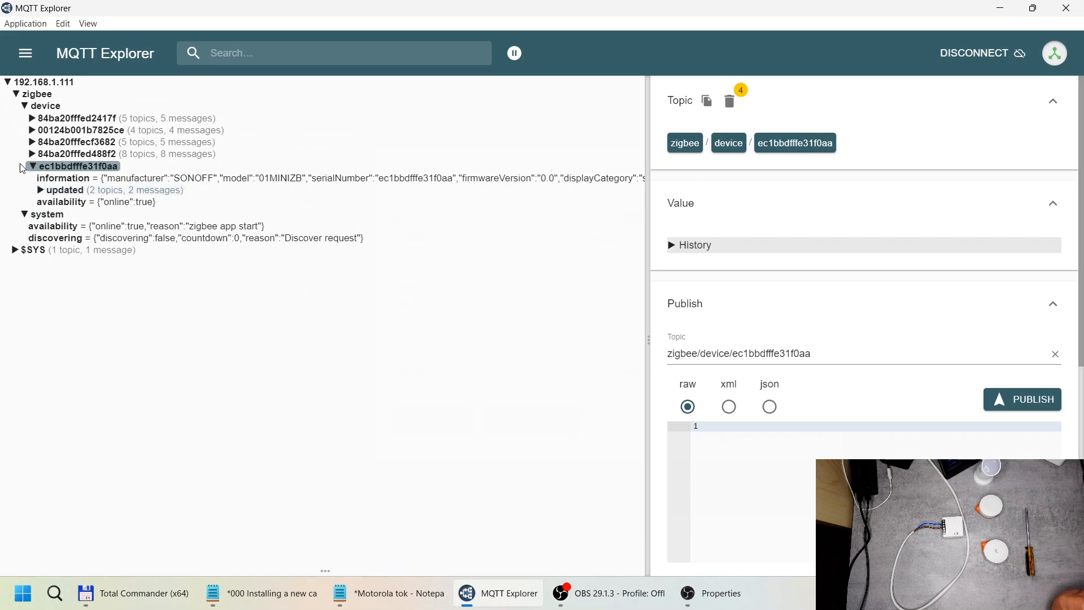
pyautogui.click(38, 192)
pyautogui.click(64, 179)
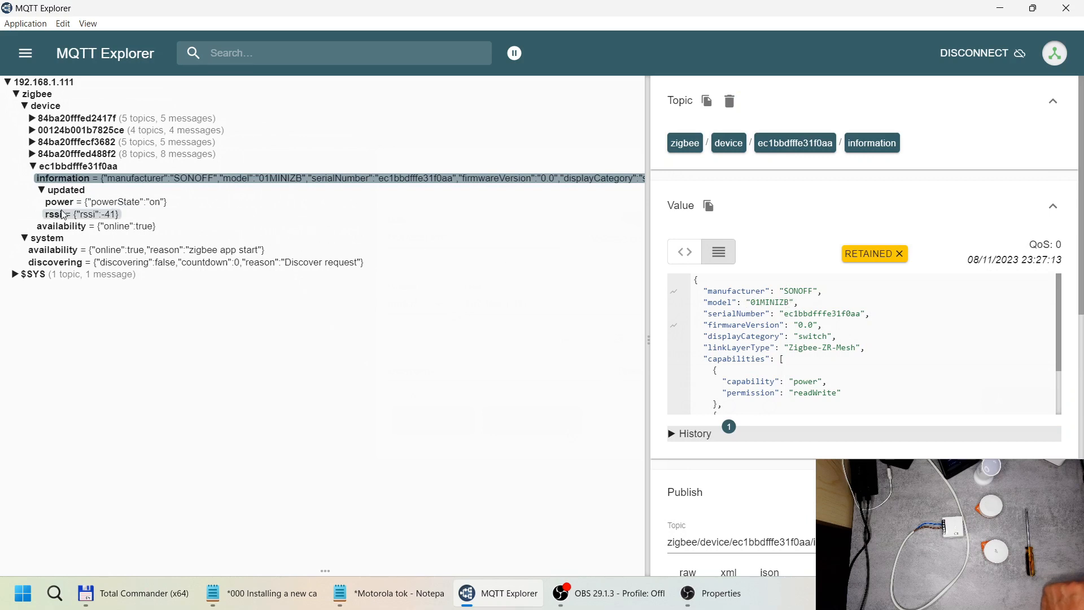
pyautogui.click(85, 202)
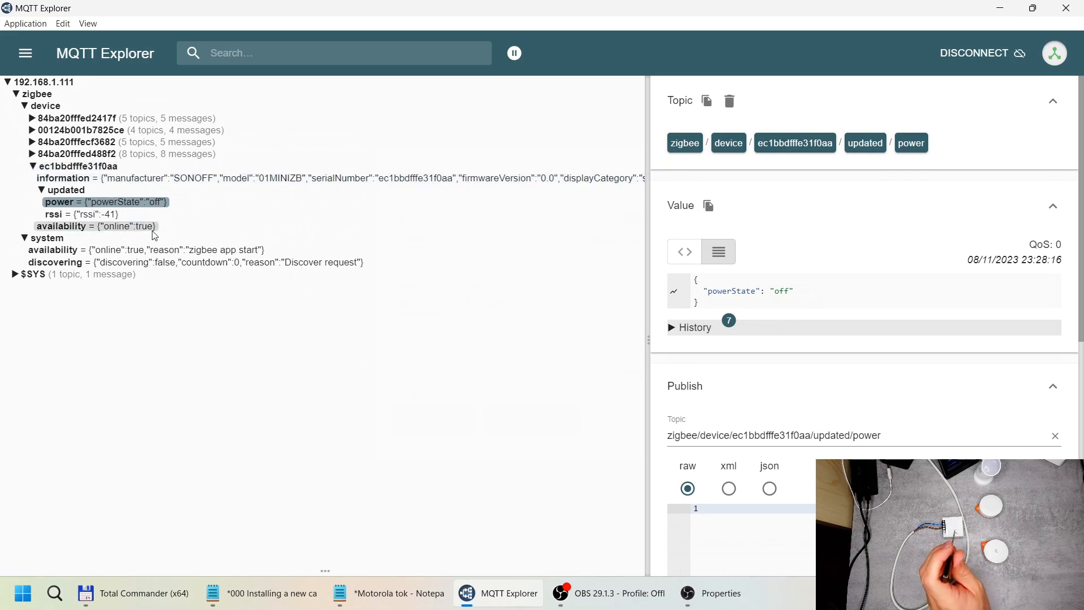
# Show sensor 84ba20fffed488f2's rssi, online availability and SNZB-02P information JSON
pyautogui.click(31, 155)
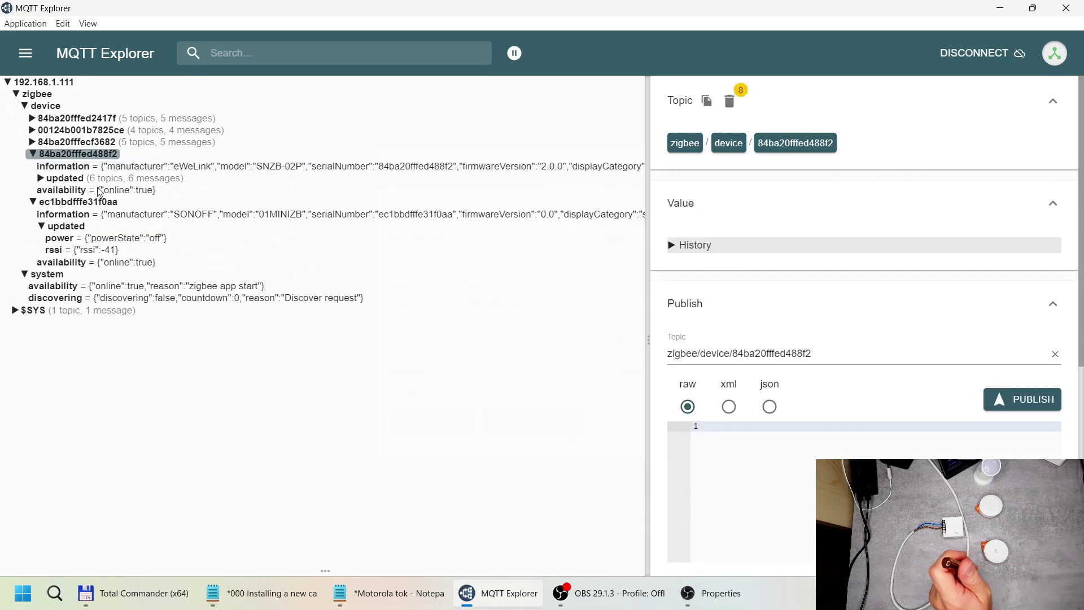
pyautogui.click(39, 179)
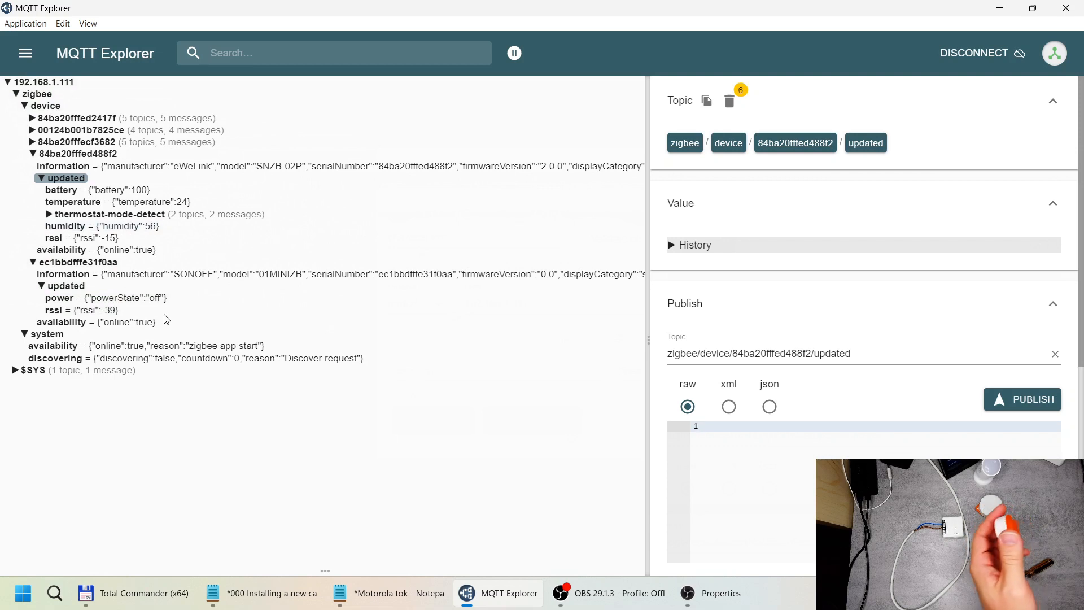
pyautogui.click(70, 241)
pyautogui.click(71, 250)
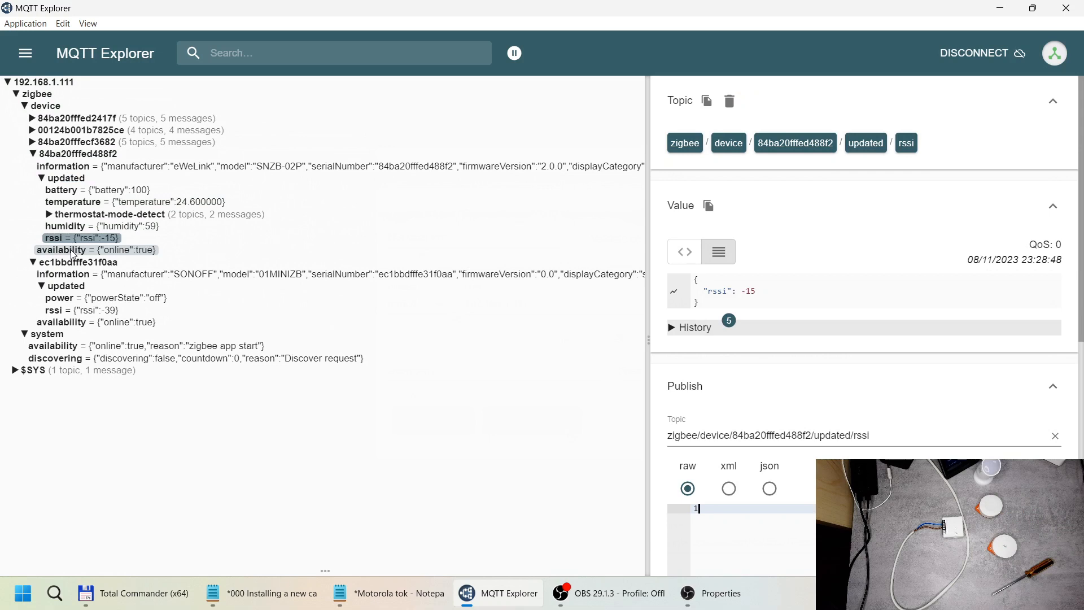
pyautogui.click(97, 168)
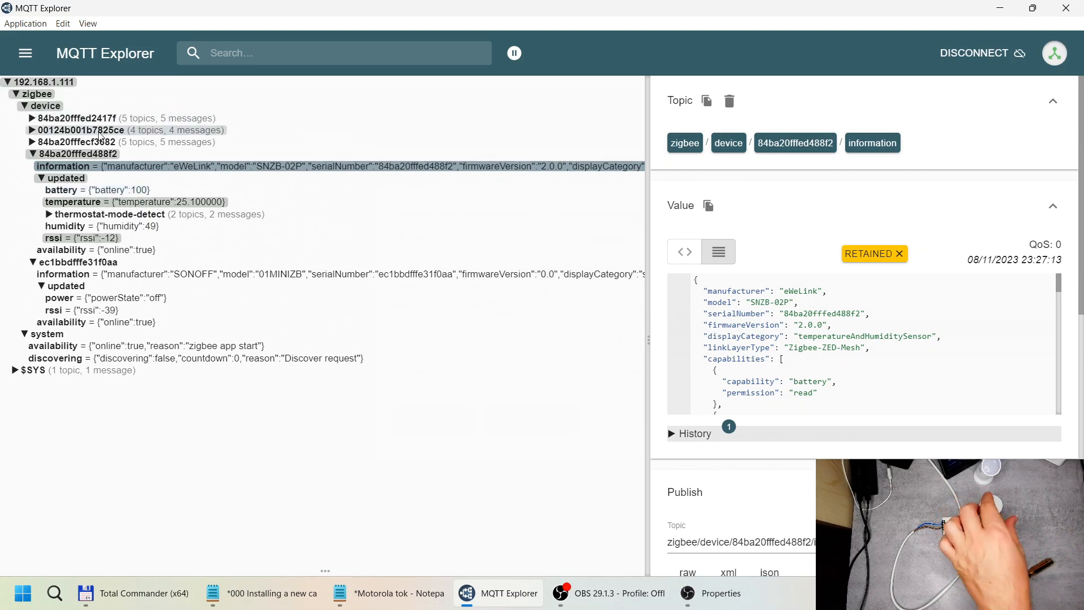
# View motion sensor 84ba20fffecf3682's information and detect reading, then collapse its topics
pyautogui.click(33, 143)
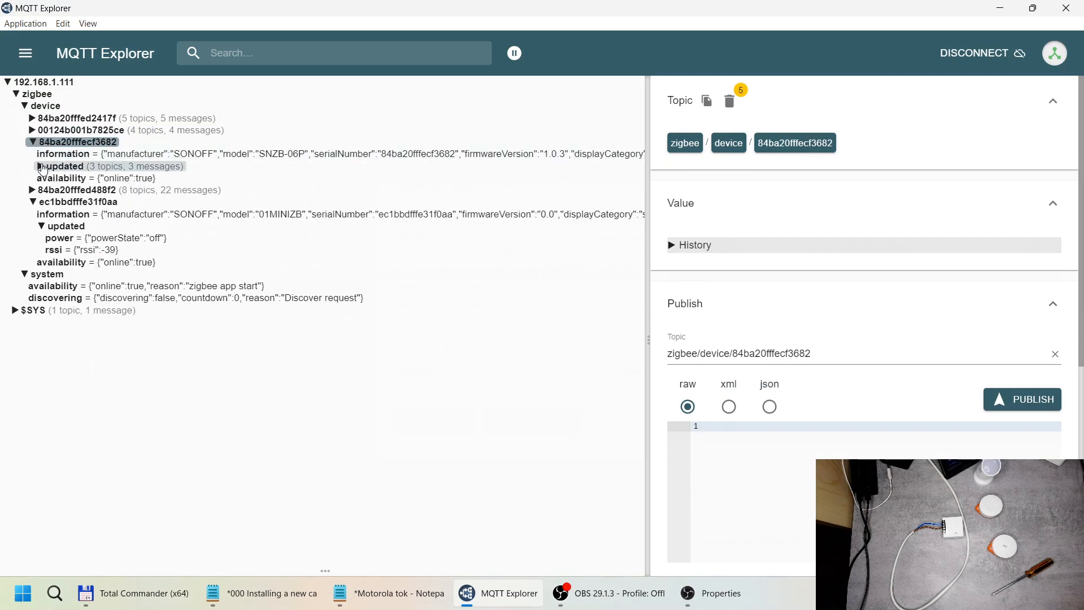
pyautogui.click(40, 167)
pyautogui.click(301, 157)
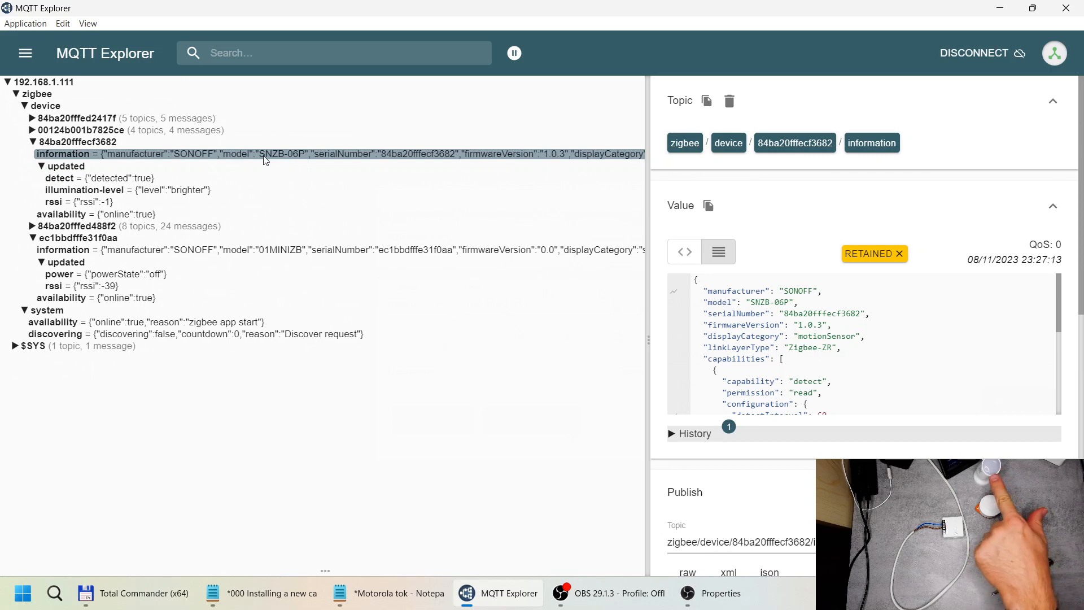
pyautogui.click(70, 183)
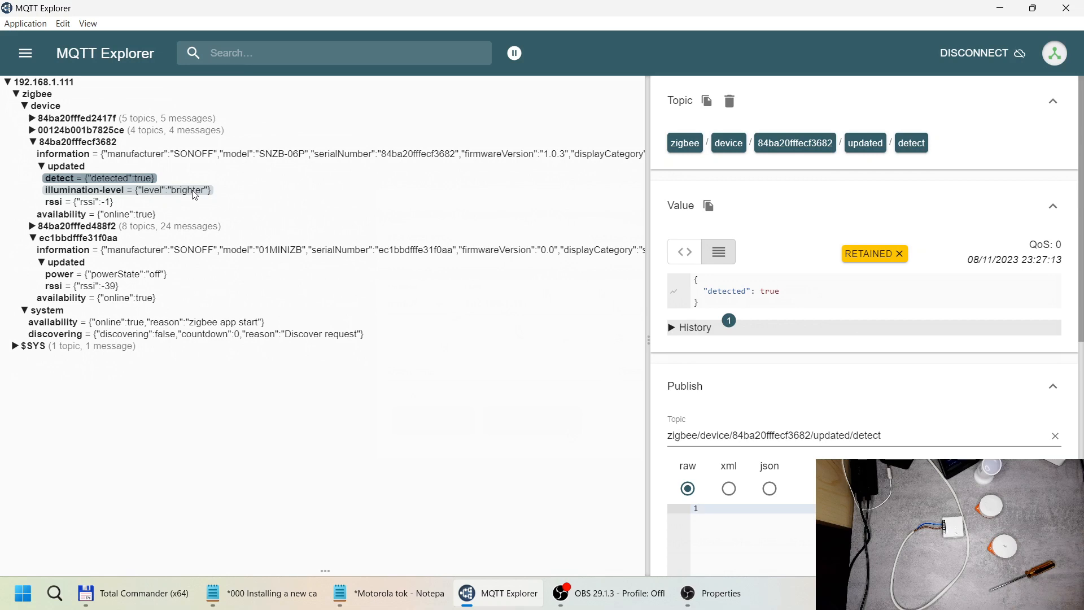
pyautogui.click(32, 143)
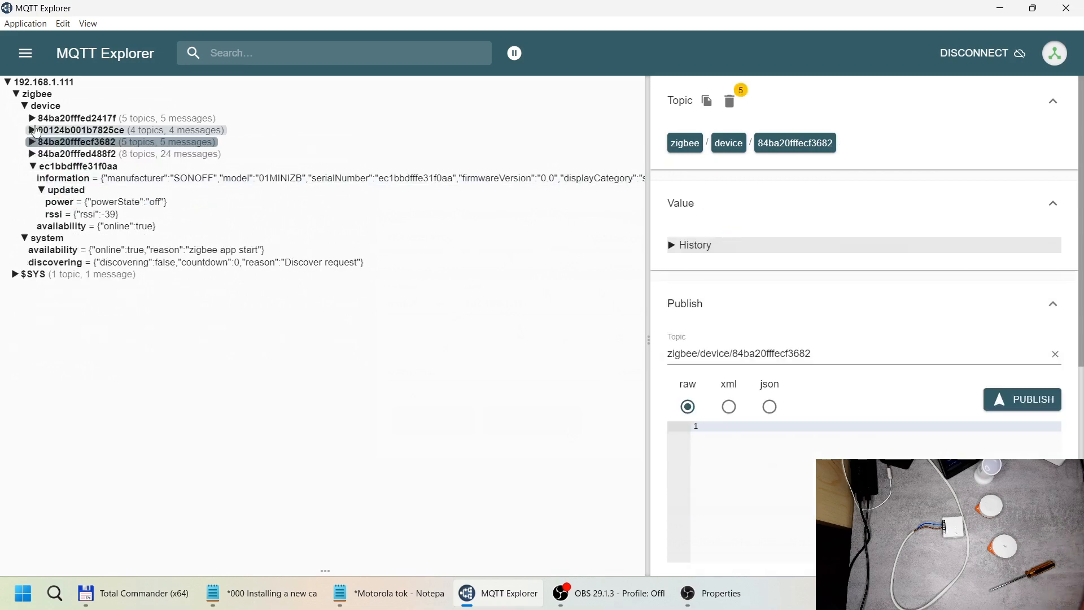
# Show motion sensor 00124b001b7825ce's updated readings and information payload, then expand 84ba20fffecf3682
pyautogui.click(40, 141)
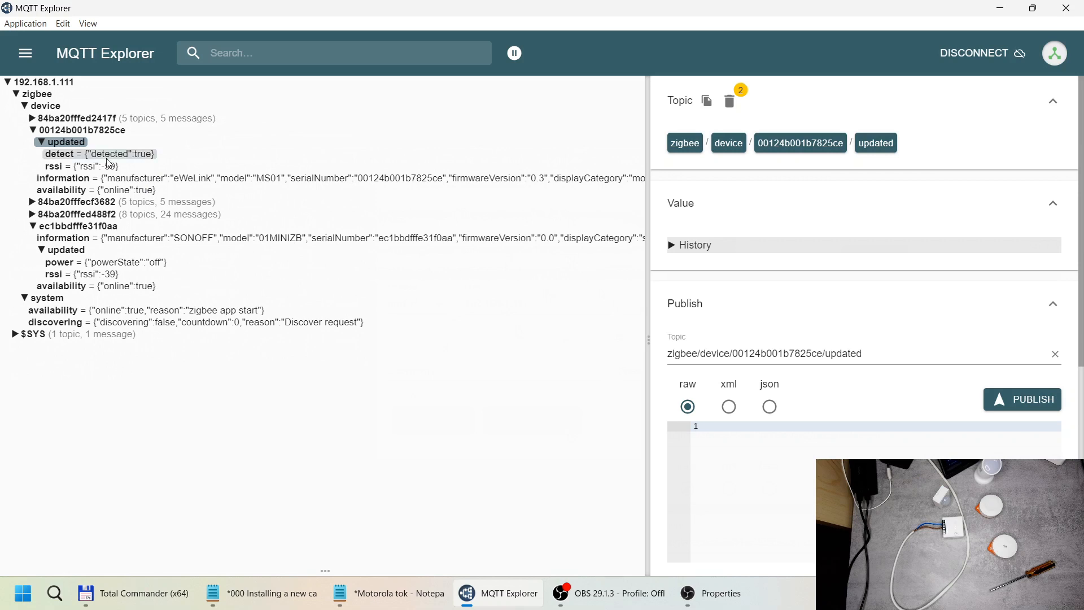
pyautogui.click(100, 184)
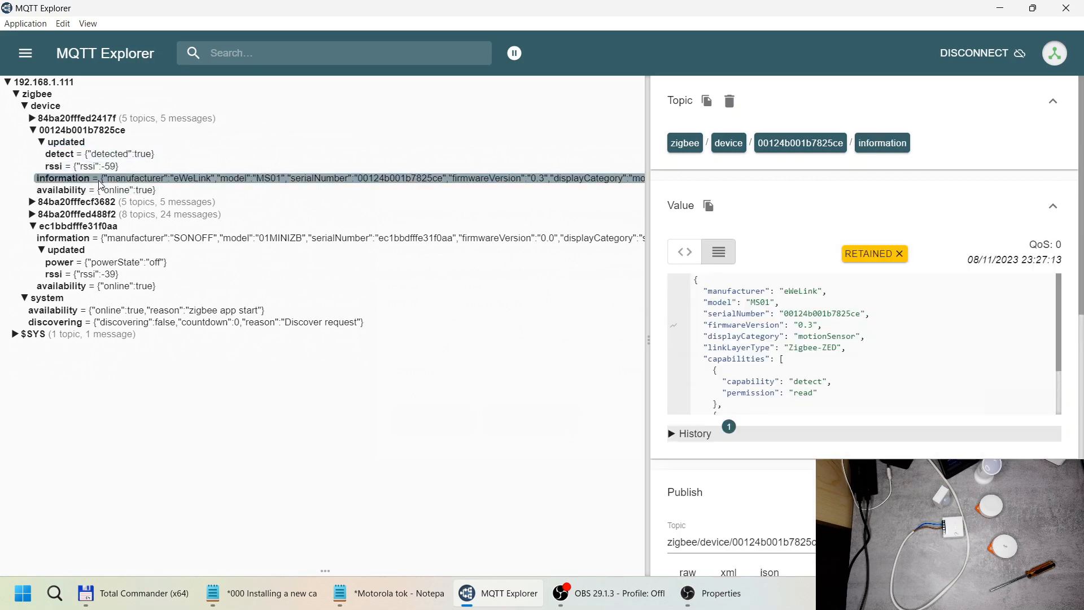
pyautogui.scroll(-2, 814, 333)
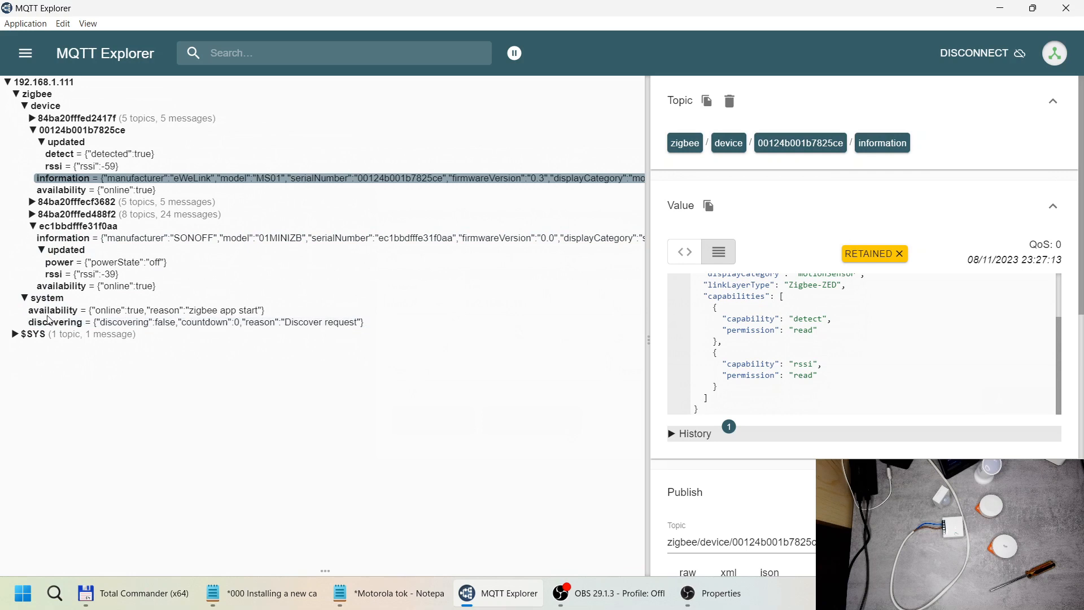
pyautogui.click(31, 214)
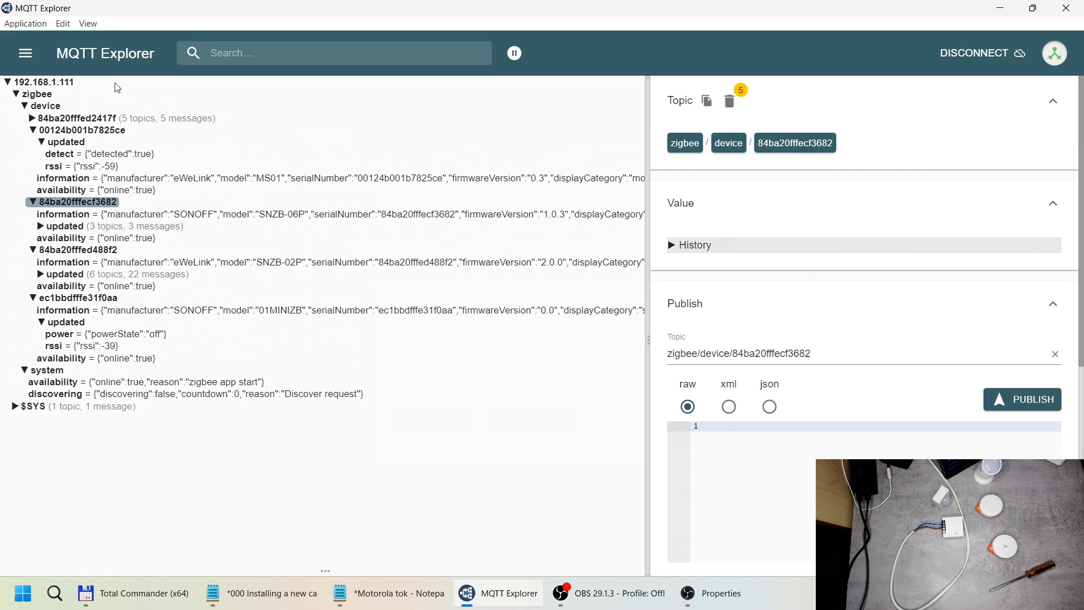
# Reveal the SNZB-06P illumination readings and the SNZB-02P battery, temperature and humidity readings
pyautogui.click(39, 227)
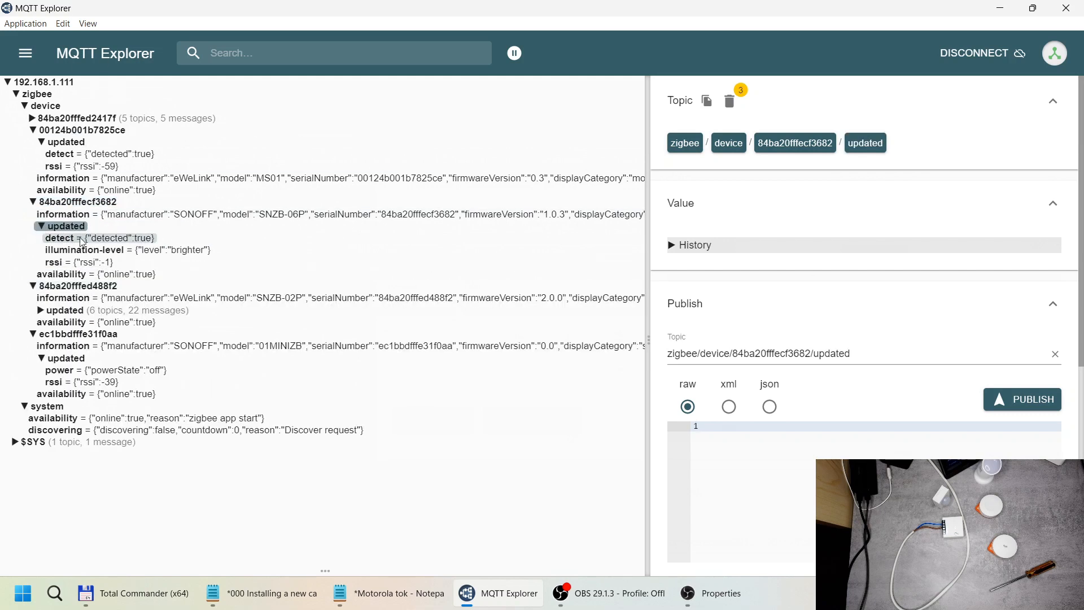
pyautogui.click(39, 312)
pyautogui.click(76, 323)
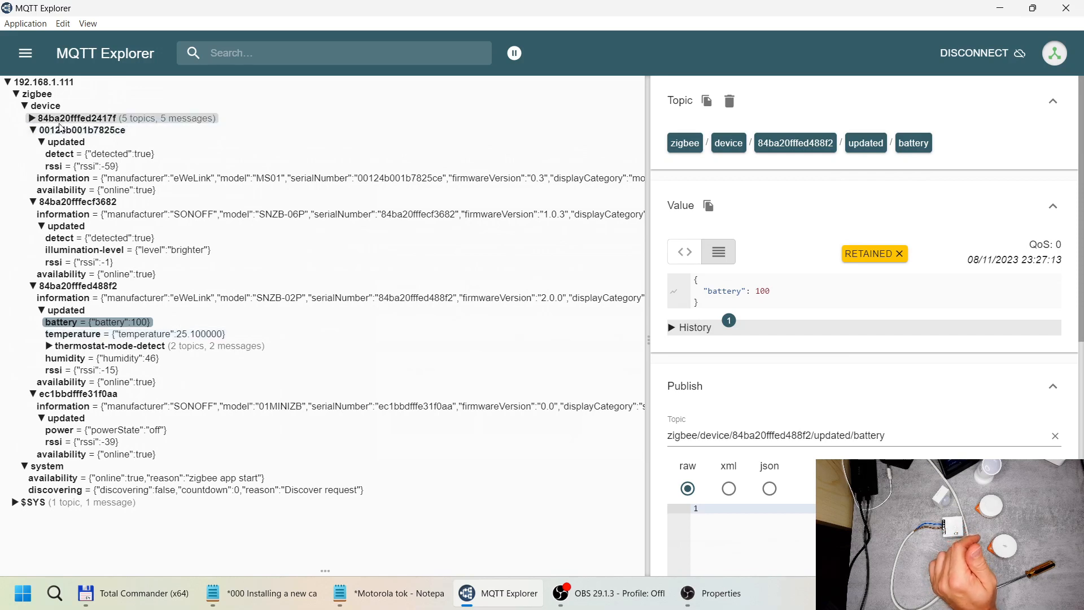
pyautogui.click(32, 119)
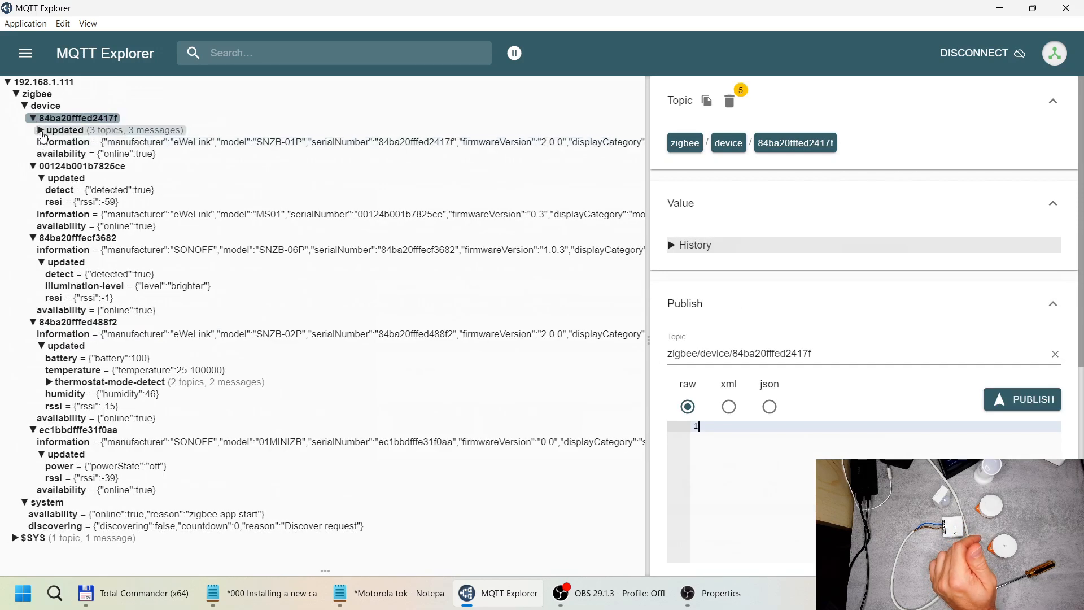
# Inspect the SNZB-01P button's press payload (singlePress/longPress history), then collapse the device
pyautogui.click(41, 131)
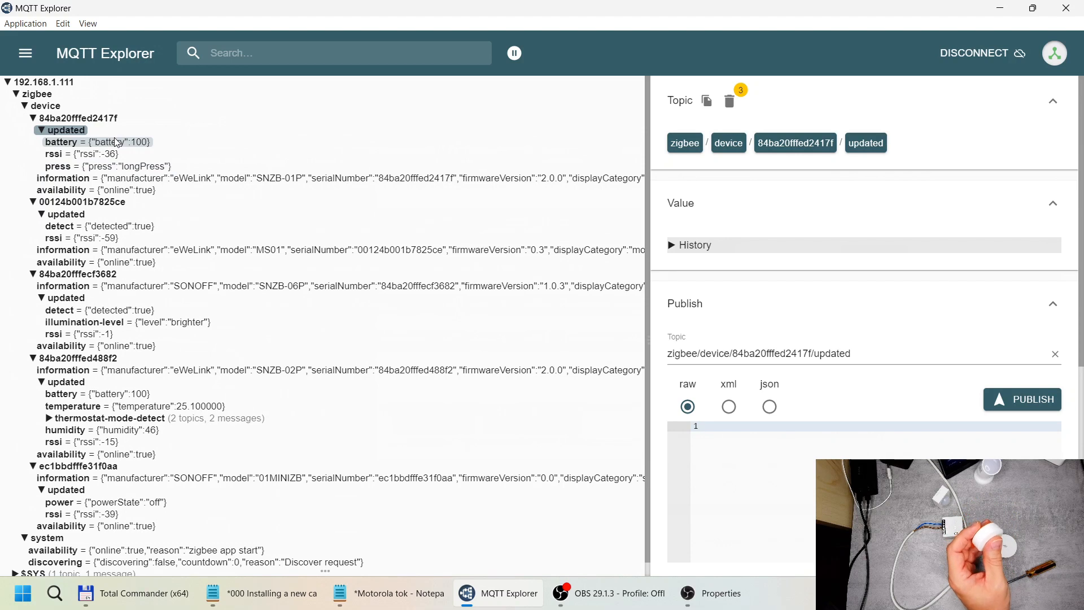
pyautogui.click(138, 167)
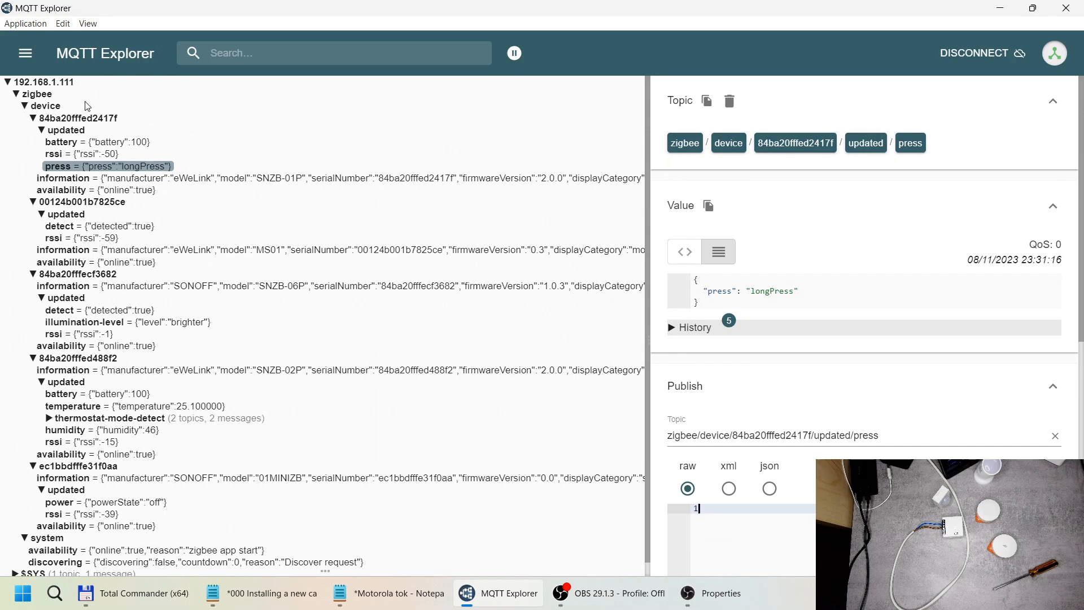
pyautogui.click(78, 118)
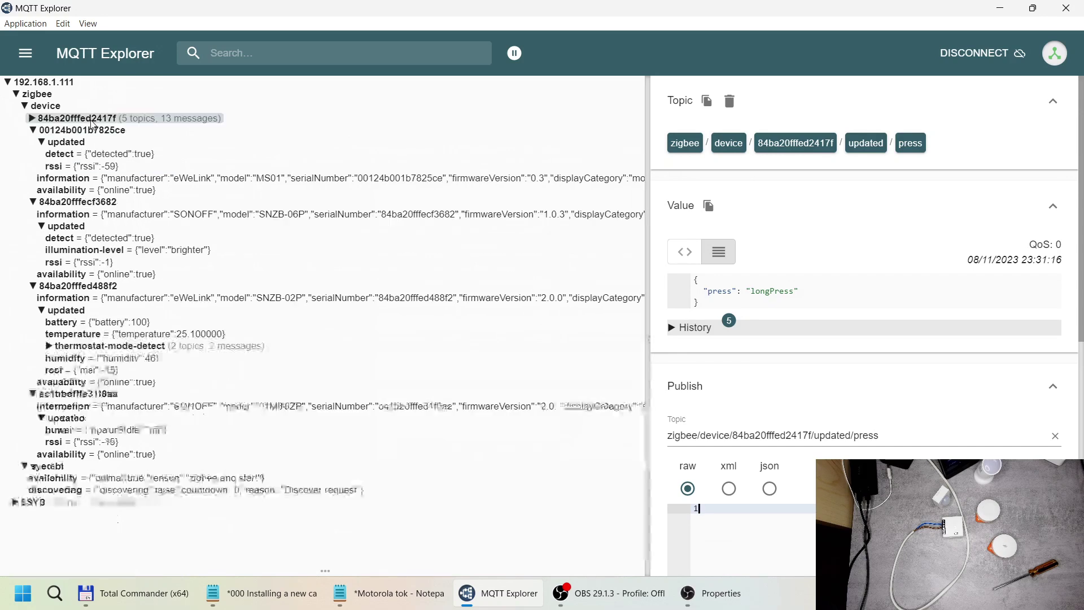
# Collapse all four device nodes in the zigbee device tree
pyautogui.click(32, 132)
pyautogui.click(32, 142)
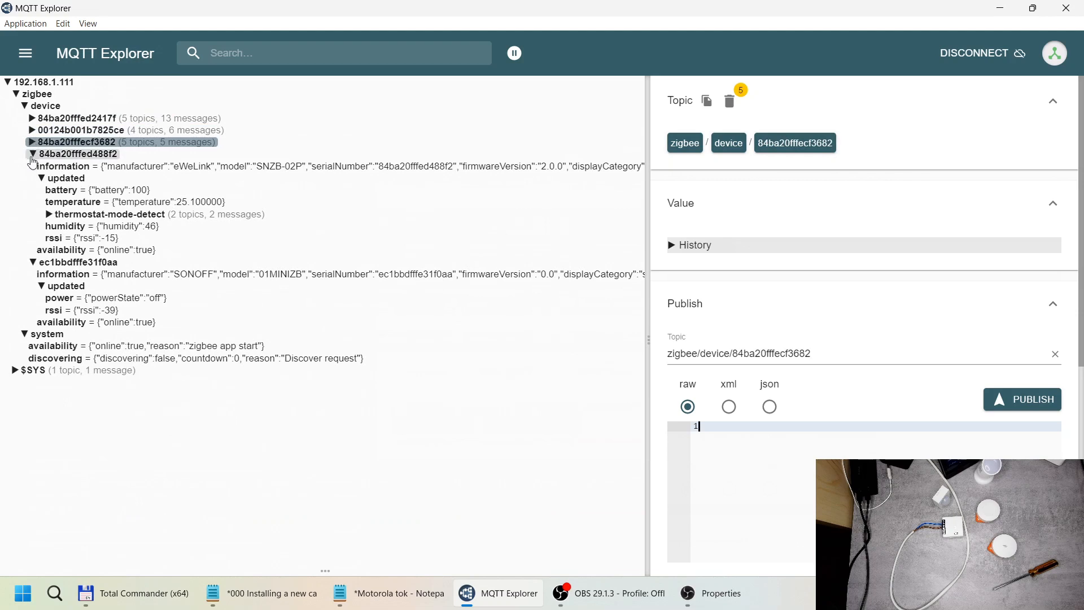
pyautogui.click(32, 155)
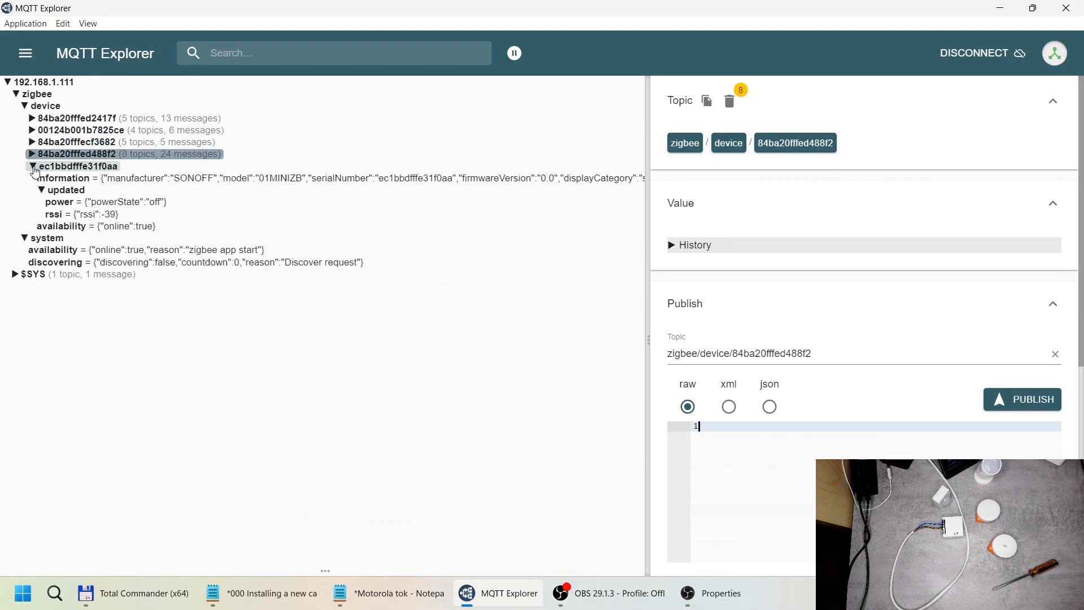
pyautogui.click(34, 168)
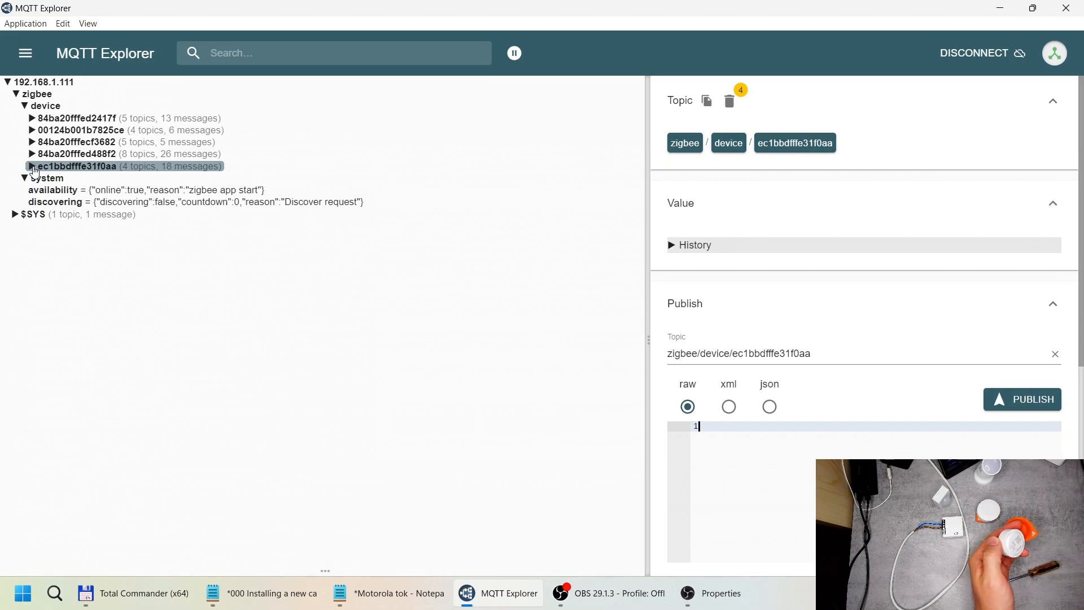
# Re-expand 84ba20fffed488f2 to show its readings: temperature 25.6, humidity 48, battery 100, rssi -14
pyautogui.click(33, 154)
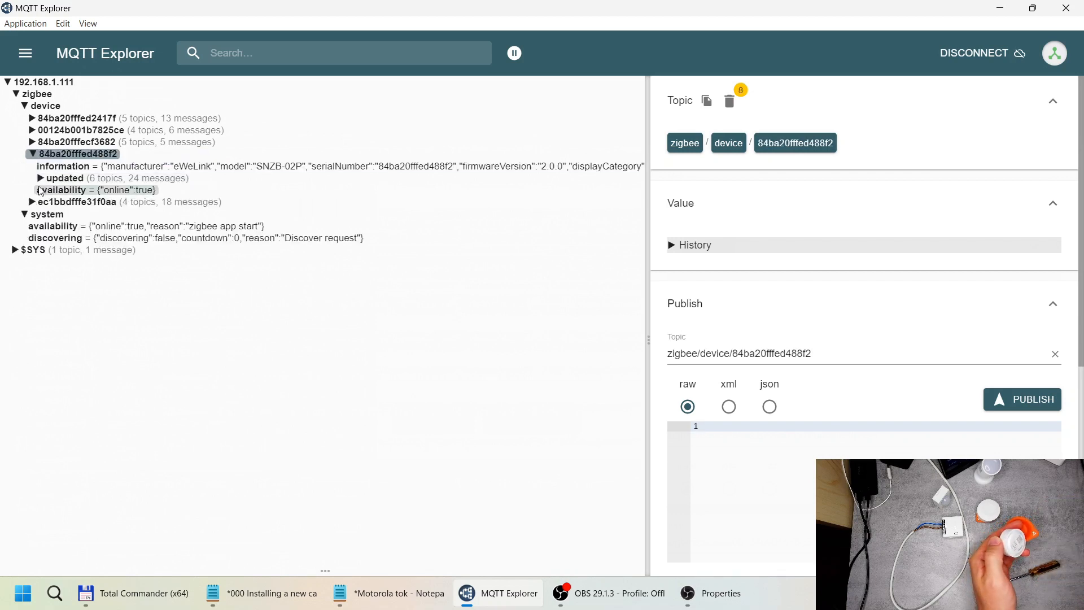
pyautogui.click(41, 179)
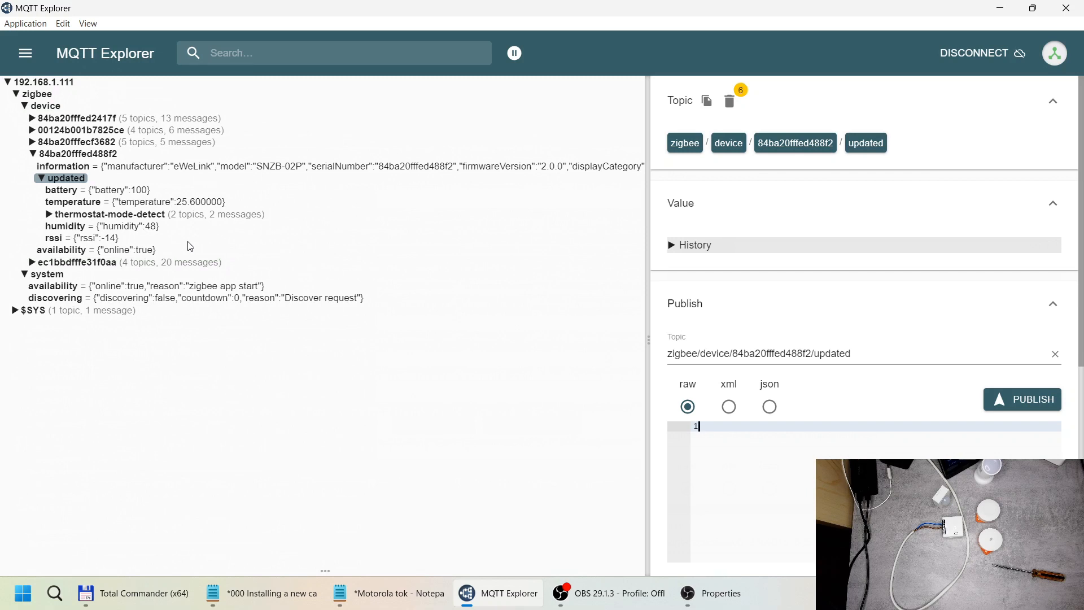
pyautogui.hotkey('alt', 'Tab')
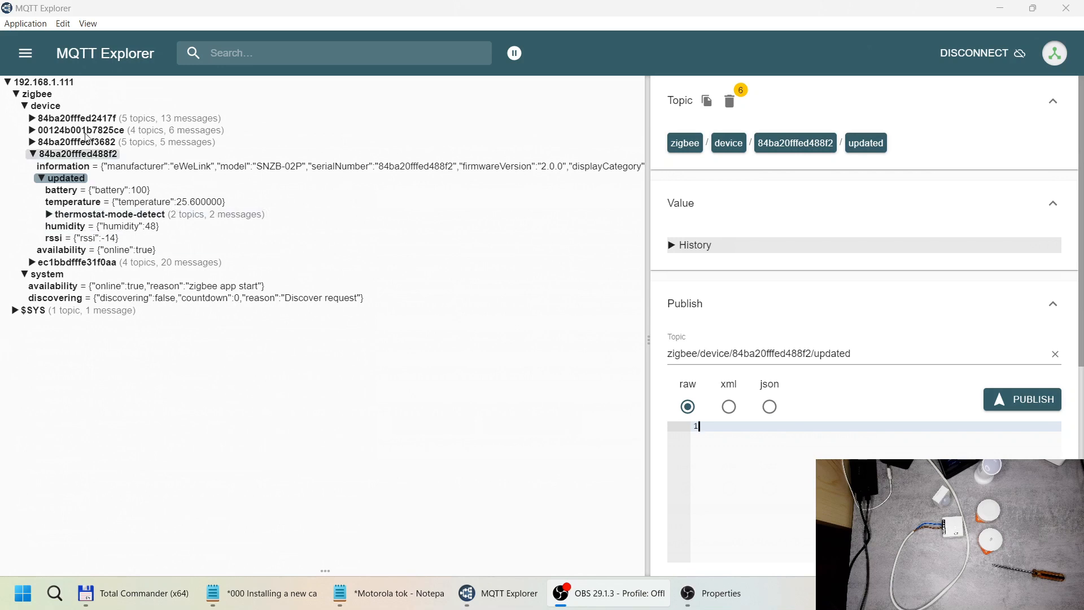
# Fold 84ba20fffed488f2 so it lists only information, updated and availability entries
pyautogui.click(111, 157)
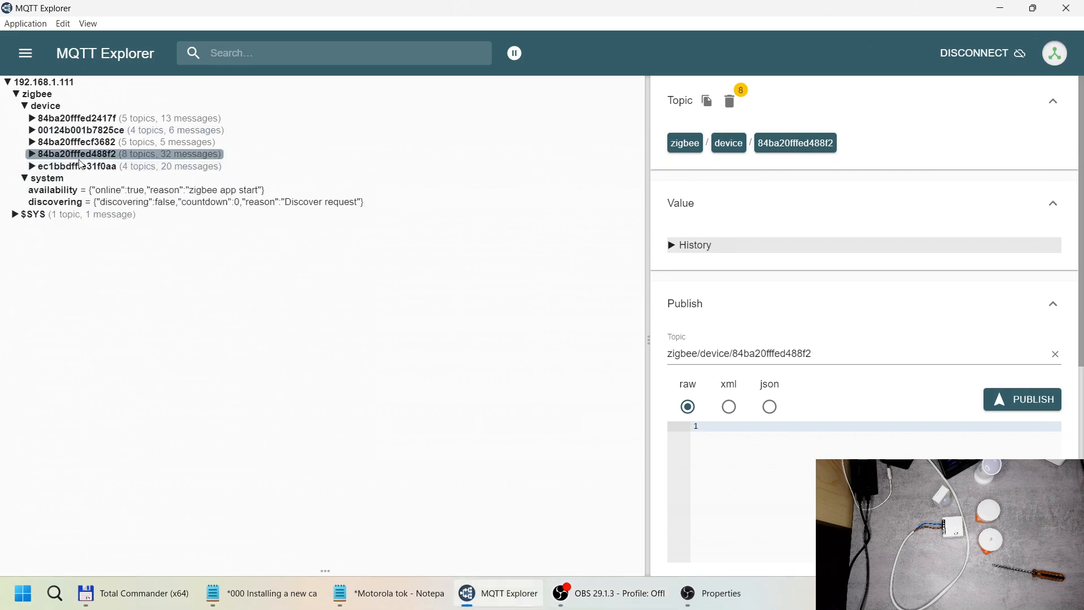
pyautogui.click(31, 155)
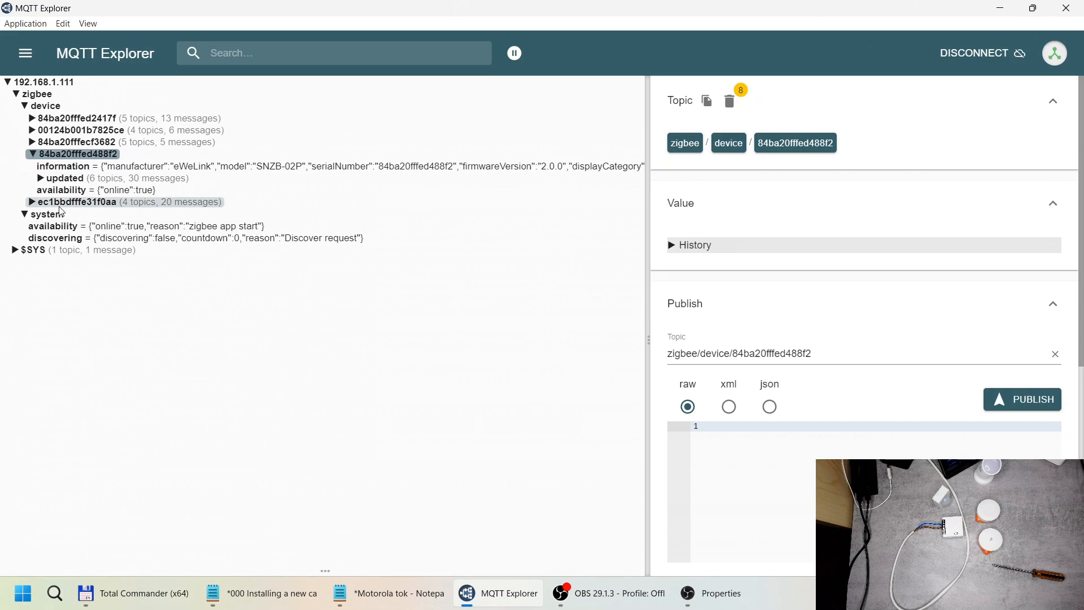